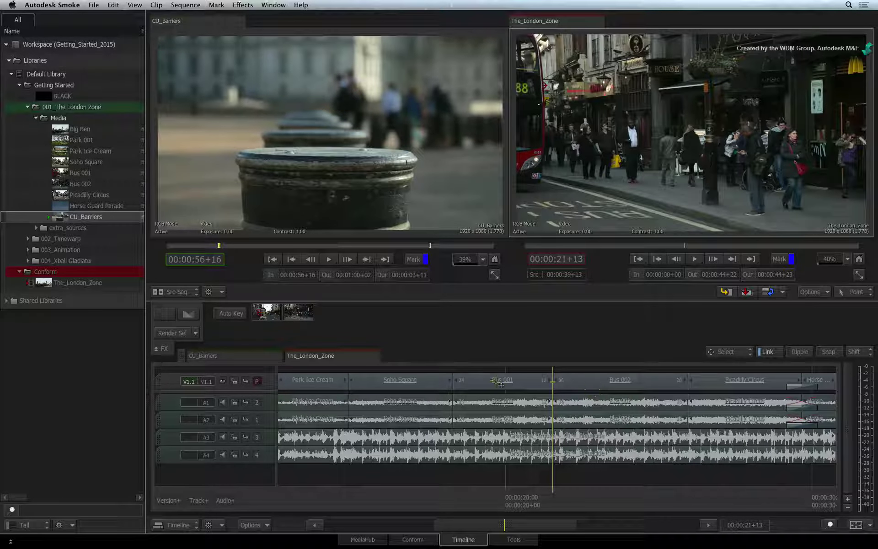
Nudge Bus 001 and restore it, then change the timeline edit mode from Select to Trim
{"action": "mouse_move", "coordinate": [495, 379]}
{"action": "left_mouse_down"}
{"action": "mouse_move", "coordinate": [586, 382]}
{"action": "mouse_move", "coordinate": [403, 384]}
{"action": "mouse_move", "coordinate": [493, 384]}
{"action": "left_mouse_up"}
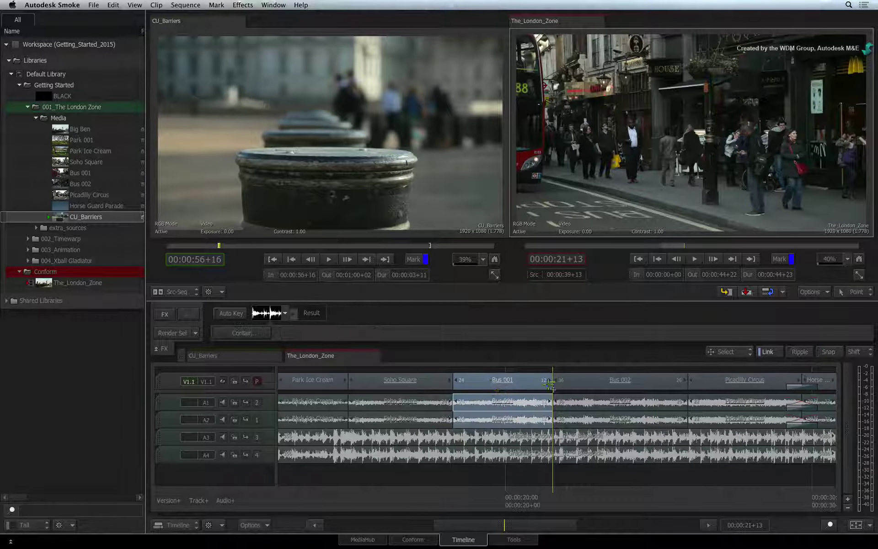
{"action": "left_click", "coordinate": [506, 382]}
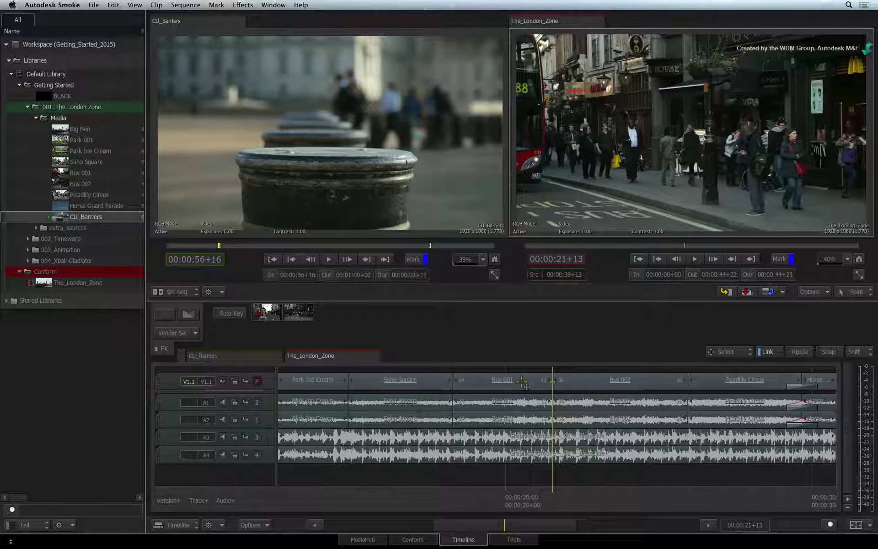
{"action": "left_click", "coordinate": [750, 352]}
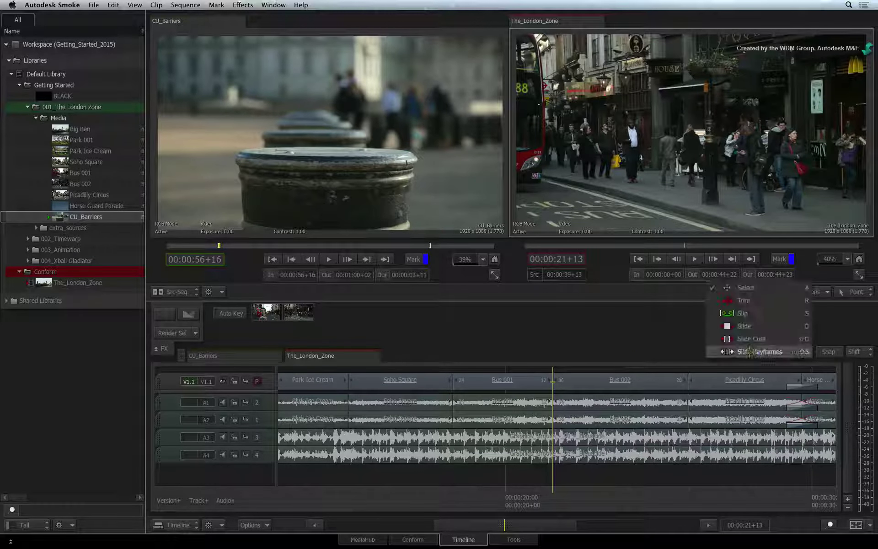
{"action": "left_click", "coordinate": [768, 300]}
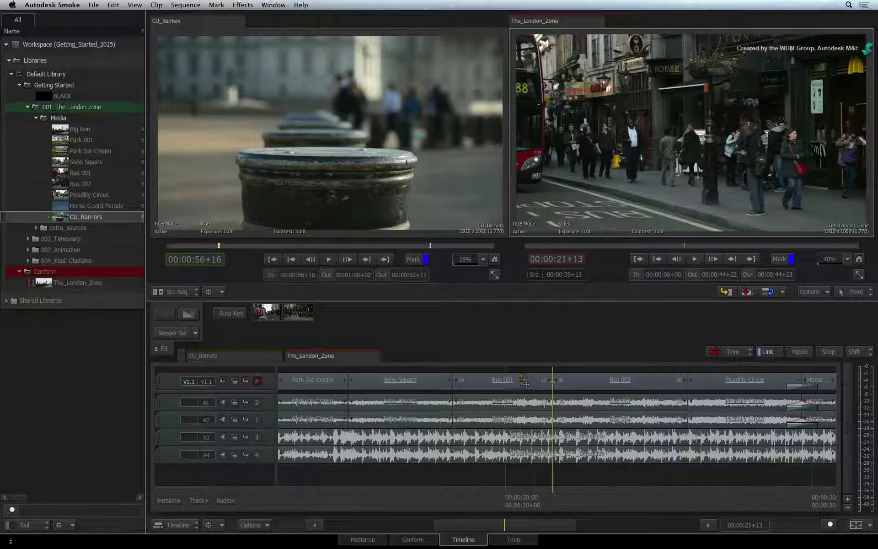
Show Trim View in the viewer and select the Bus 001/Bus 002 edit point
{"action": "left_click", "coordinate": [194, 290]}
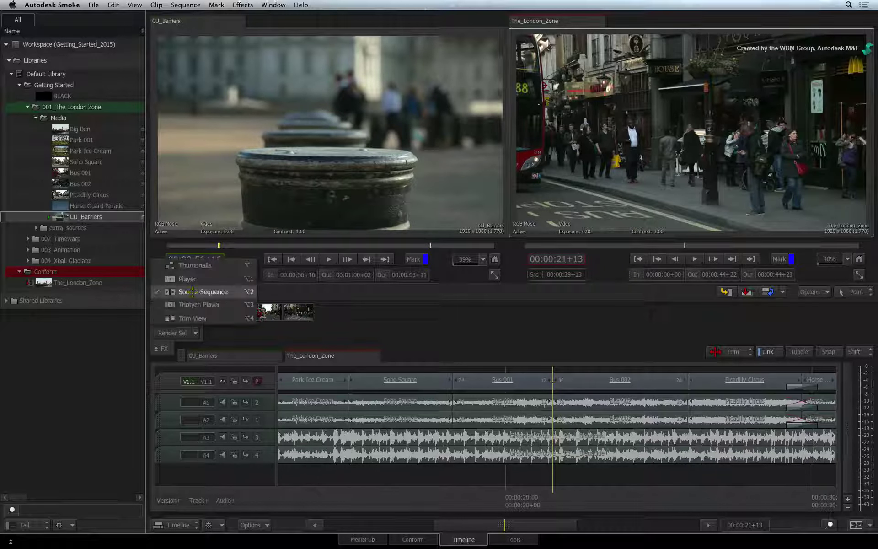
{"action": "left_click", "coordinate": [224, 318]}
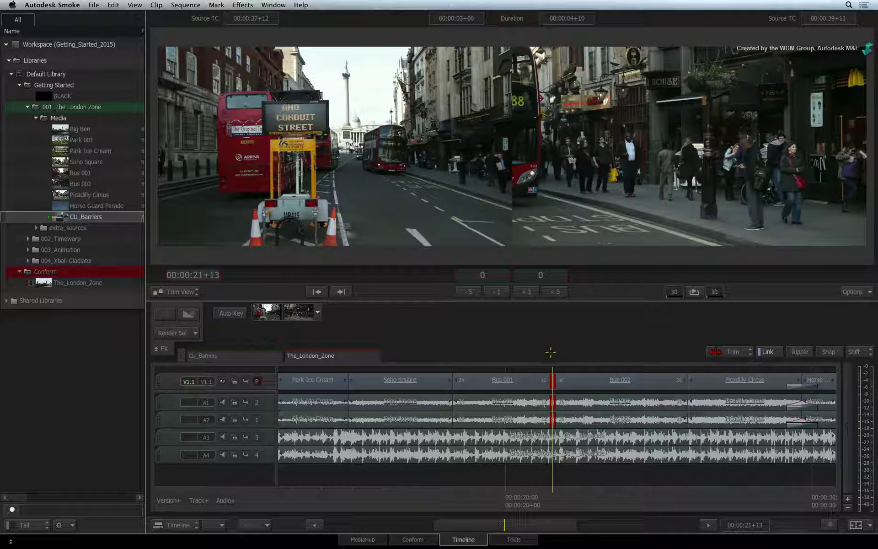
{"action": "left_click", "coordinate": [450, 383]}
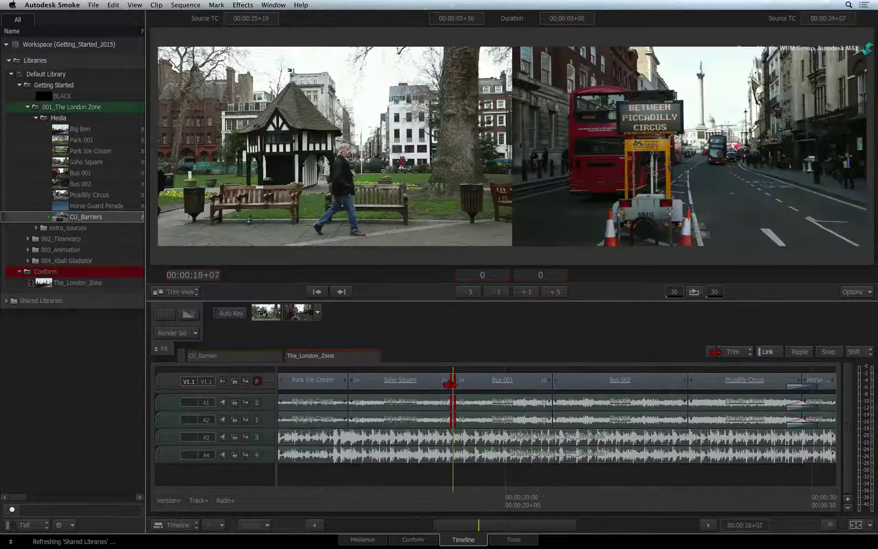
{"action": "left_click", "coordinate": [549, 383]}
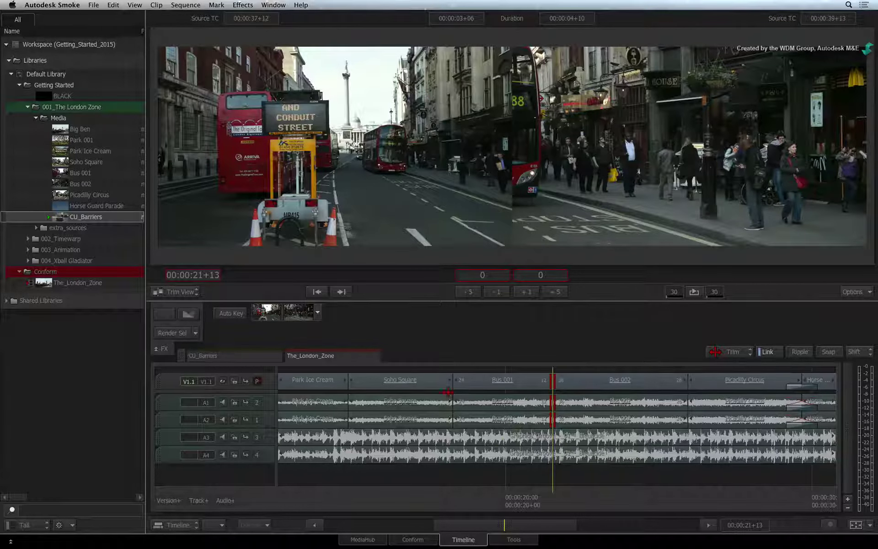
{"action": "left_click", "coordinate": [450, 390]}
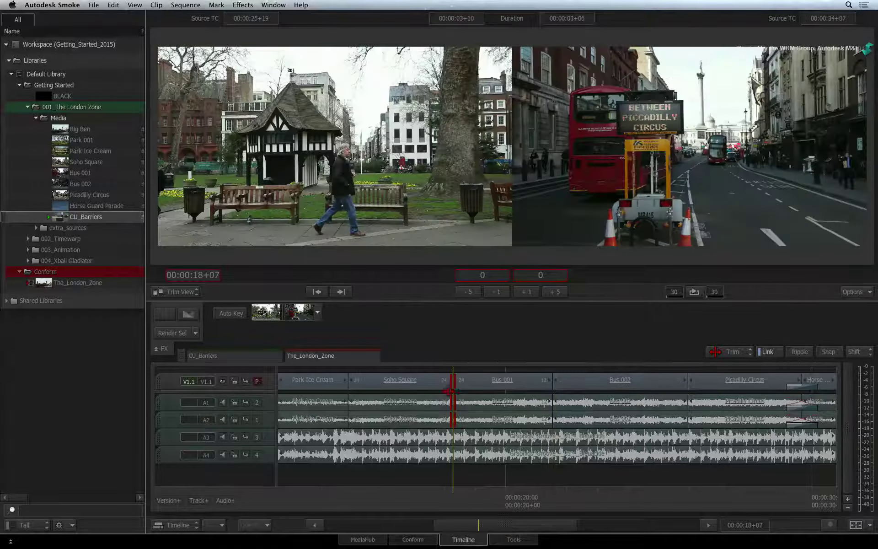
{"action": "left_click", "coordinate": [550, 387]}
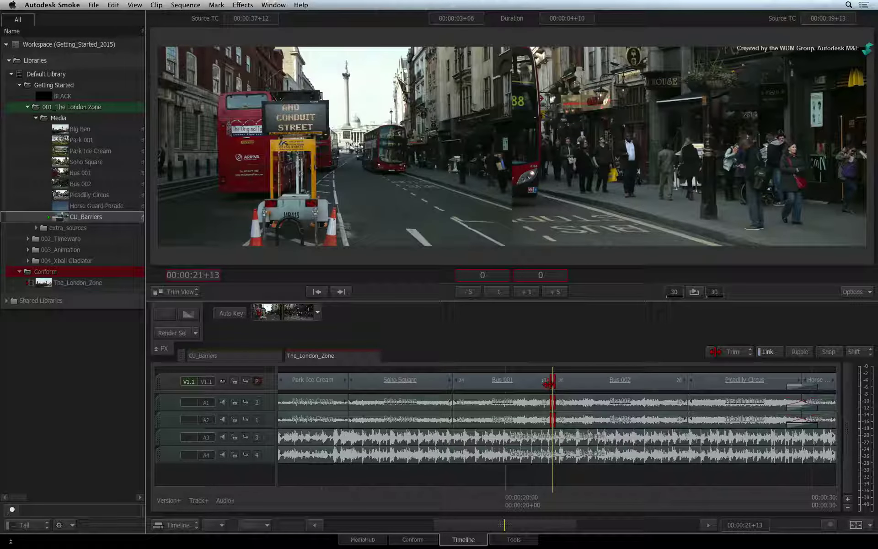
{"action": "left_click_drag", "start_coordinate": [544, 384], "coordinate": [525, 385]}
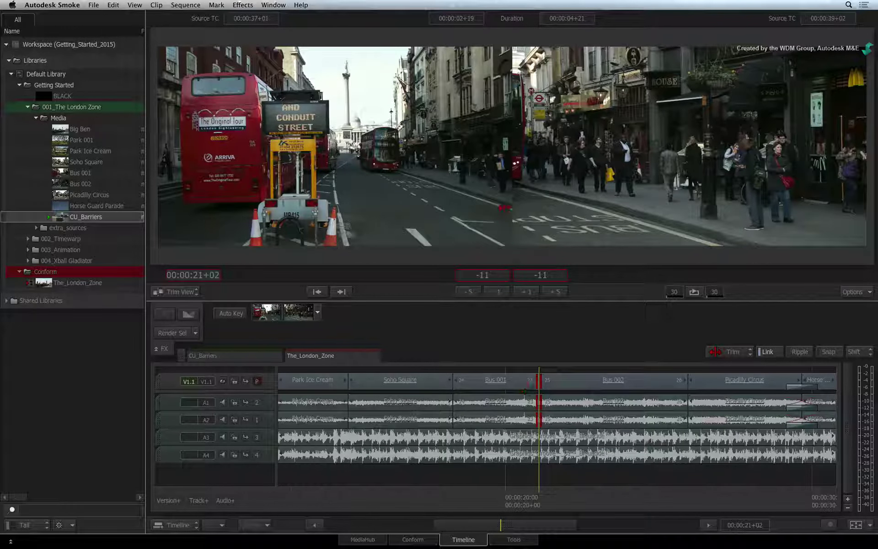
{"action": "left_click_drag", "start_coordinate": [525, 391], "coordinate": [526, 390]}
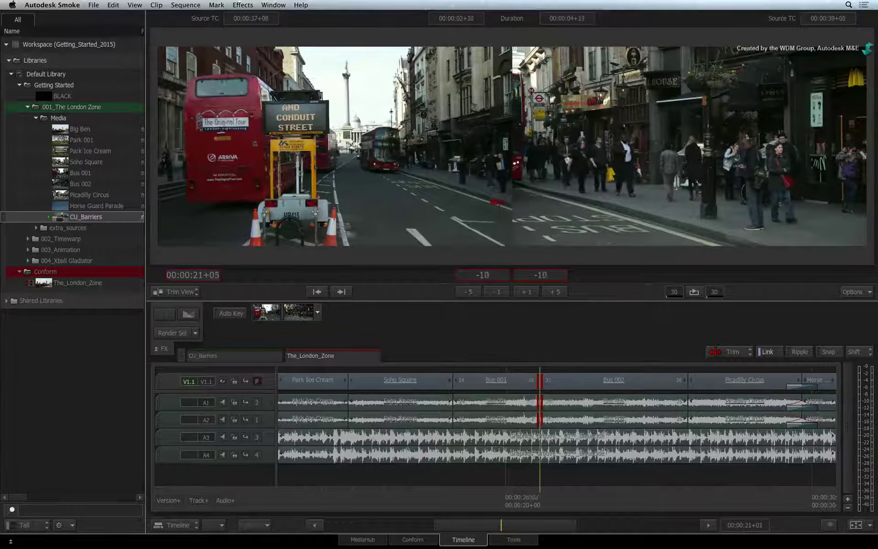
{"action": "left_click_drag", "start_coordinate": [496, 202], "coordinate": [497, 209]}
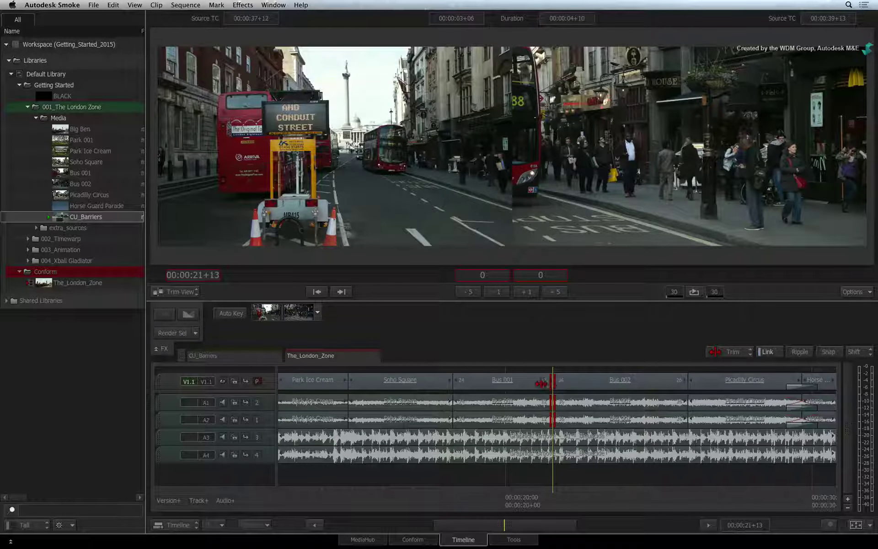
Roll the Bus 001/Bus 002 cut later, then select both sides of the edit
{"action": "left_click_drag", "start_coordinate": [526, 383], "coordinate": [546, 380]}
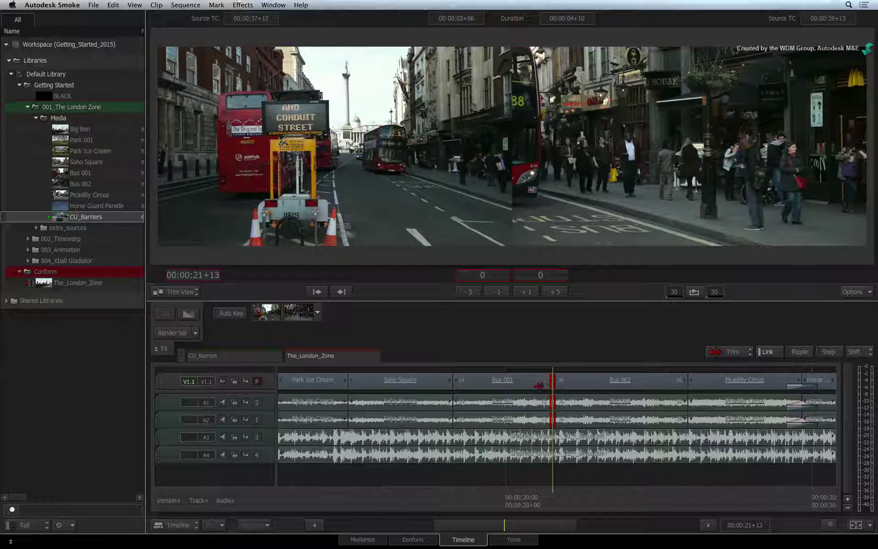
{"action": "left_click", "coordinate": [542, 386]}
{"action": "left_click", "coordinate": [557, 385]}
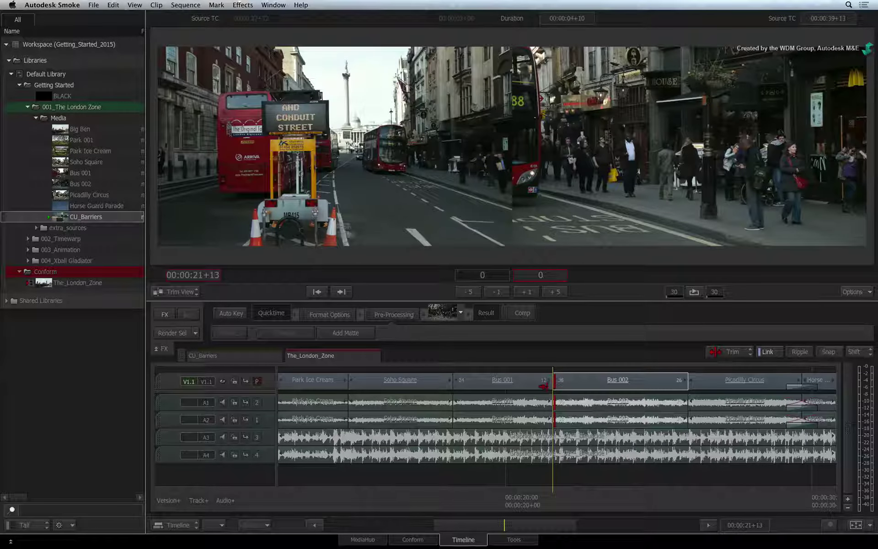
{"action": "left_click", "coordinate": [544, 386]}
{"action": "left_click", "coordinate": [557, 386]}
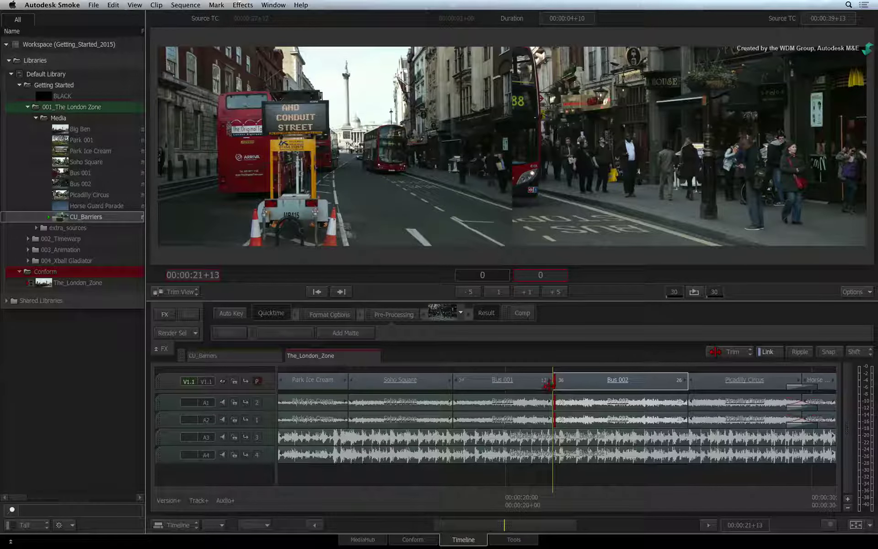
{"action": "left_click", "coordinate": [549, 386]}
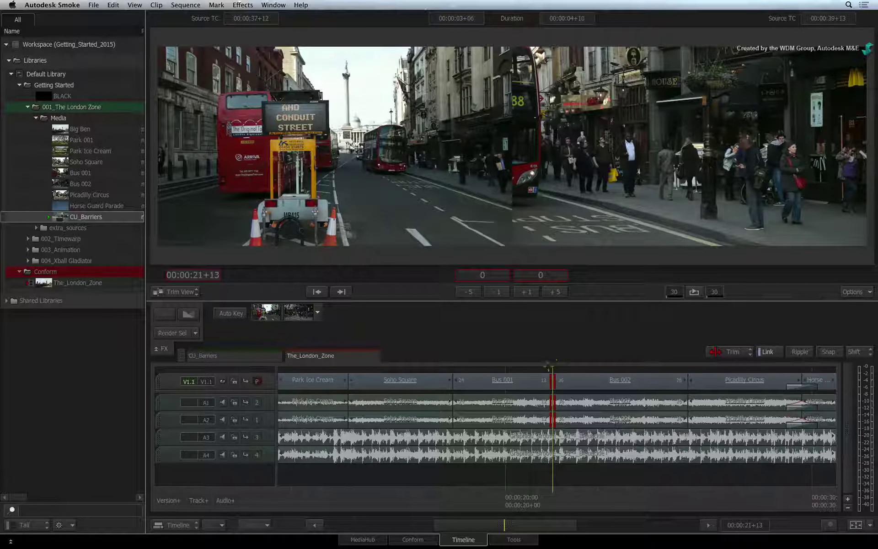
Select Bus 001 alone and shorten its end, leaving a gap before Bus 002
{"action": "left_click", "coordinate": [544, 381]}
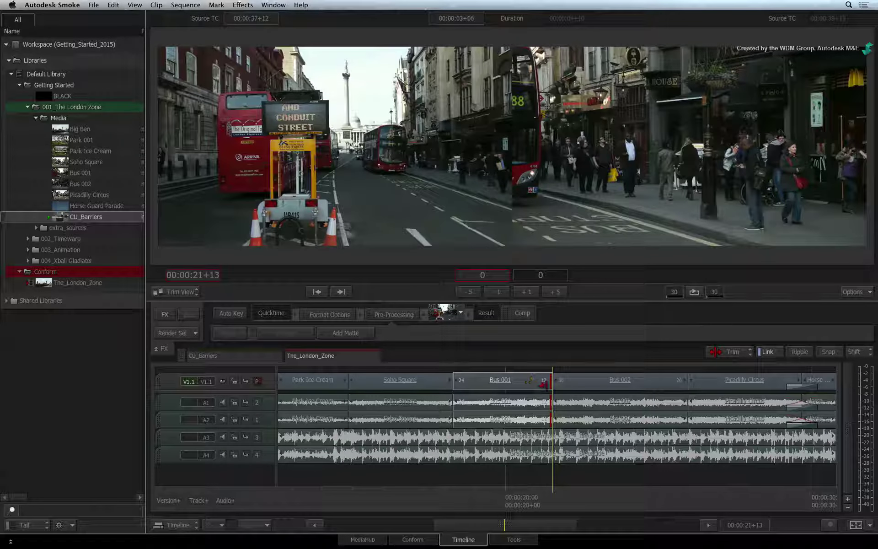
{"action": "left_click", "coordinate": [552, 382]}
{"action": "left_click", "coordinate": [541, 386]}
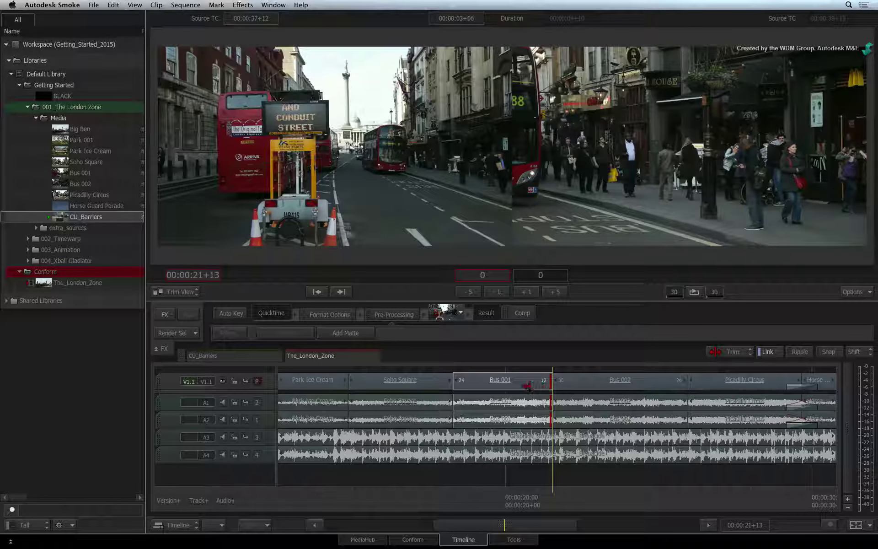
{"action": "left_click_drag", "start_coordinate": [528, 386], "coordinate": [565, 374]}
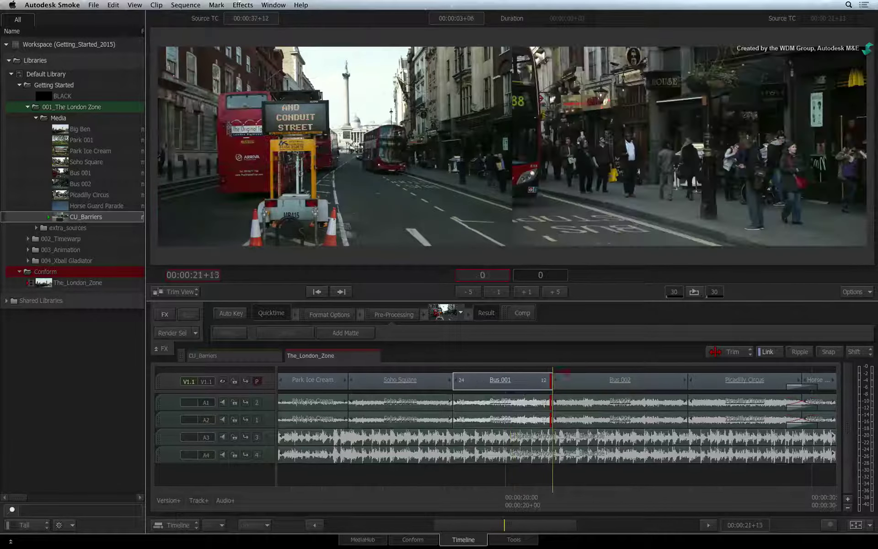
Ripple-shorten Bus 001's end, then reselect the Bus 001/Bus 002 cut and turn Ripple off
{"action": "left_click", "coordinate": [799, 352]}
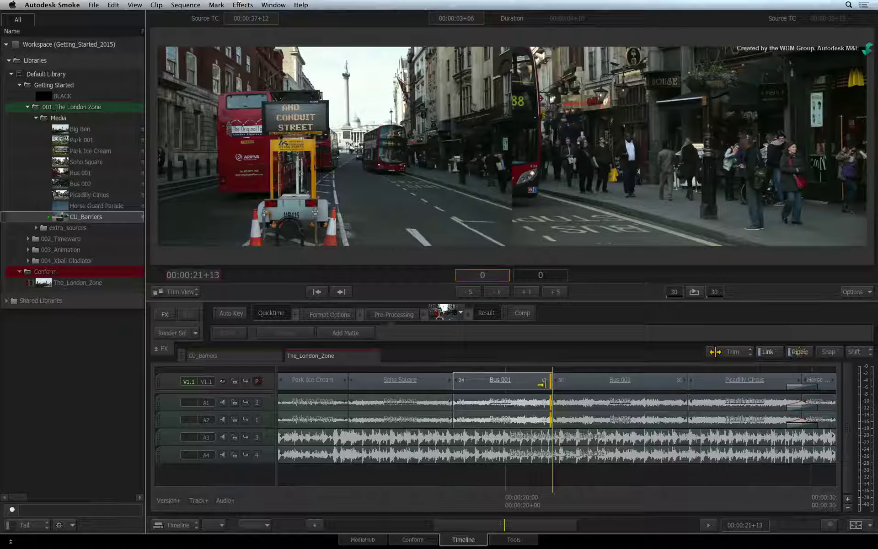
{"action": "left_click_drag", "start_coordinate": [543, 384], "coordinate": [521, 389]}
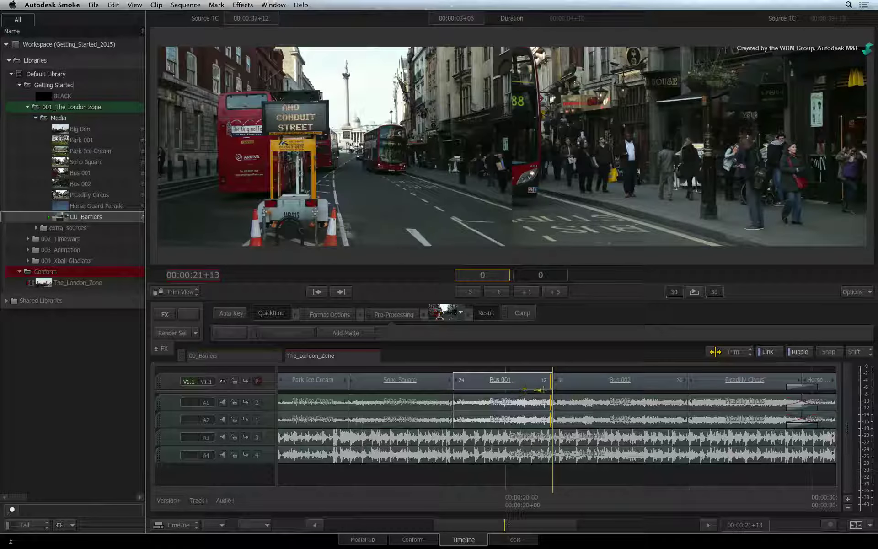
{"action": "left_click", "coordinate": [551, 380]}
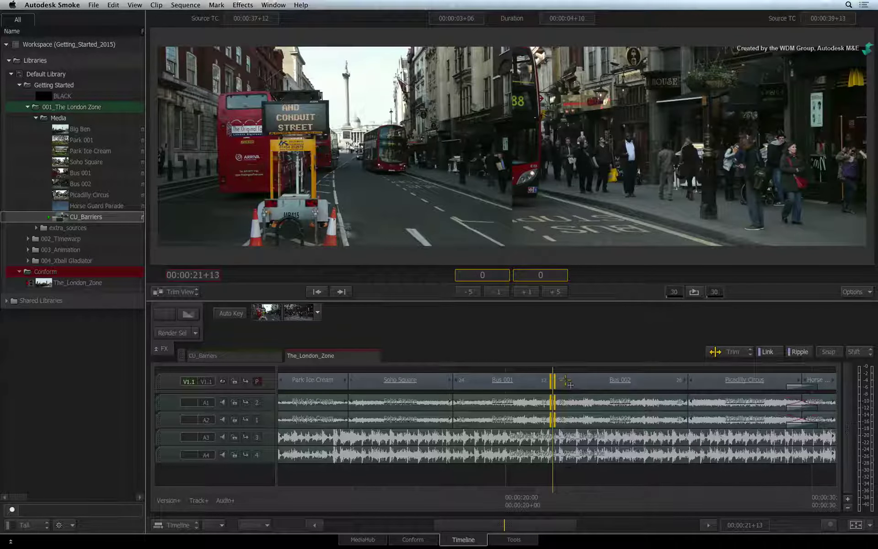
{"action": "left_click", "coordinate": [799, 352]}
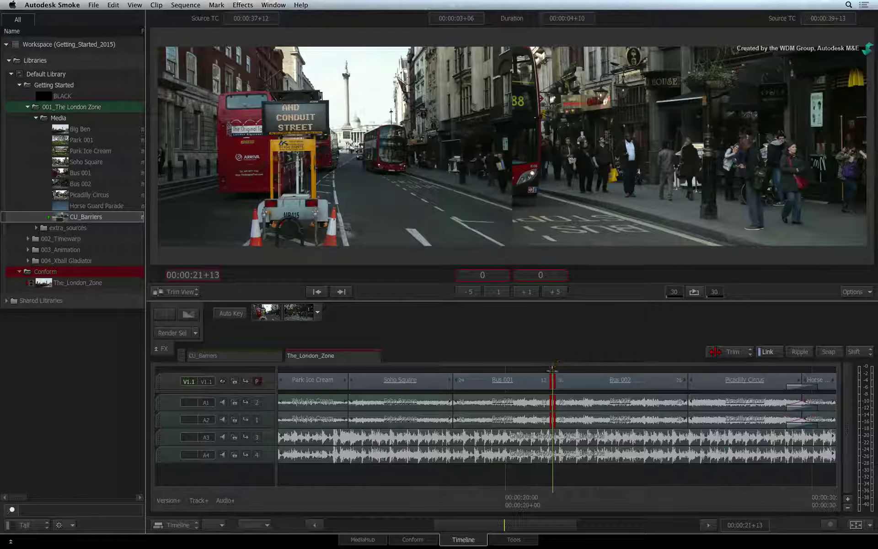
Roll the Bus 001/Bus 002 cut back and forth by one and five frames, returning to 0
{"action": "mouse_move", "coordinate": [536, 384]}
{"action": "left_mouse_down"}
{"action": "mouse_move", "coordinate": [503, 384]}
{"action": "mouse_move", "coordinate": [551, 381]}
{"action": "left_mouse_up"}
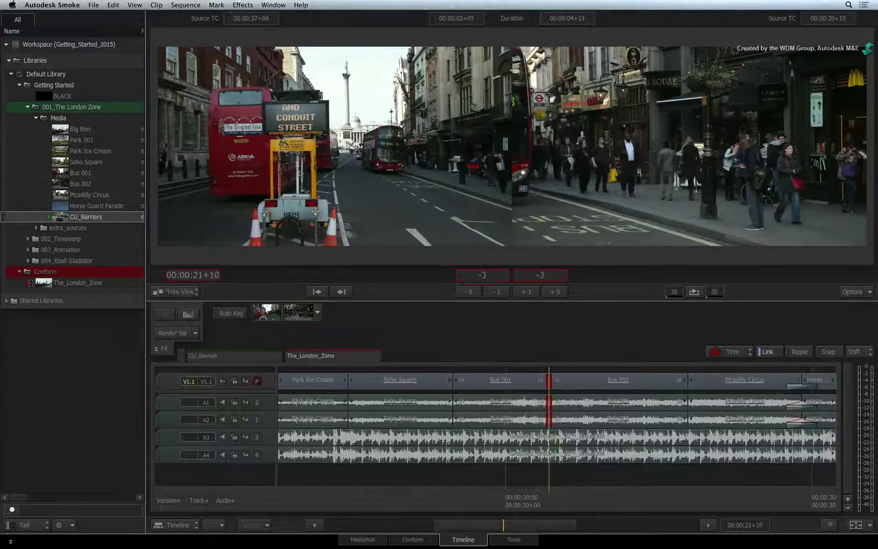
{"action": "left_click_drag", "start_coordinate": [473, 167], "coordinate": [477, 187]}
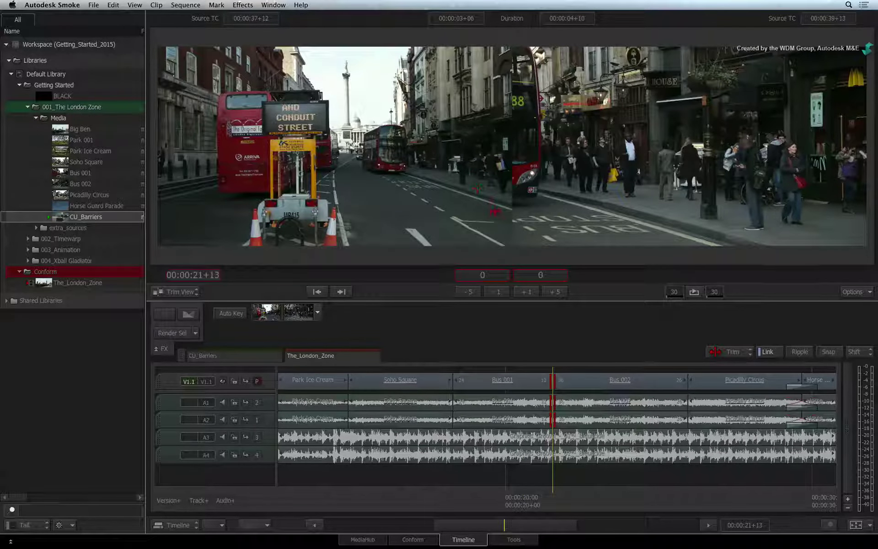
{"action": "left_click", "coordinate": [529, 295]}
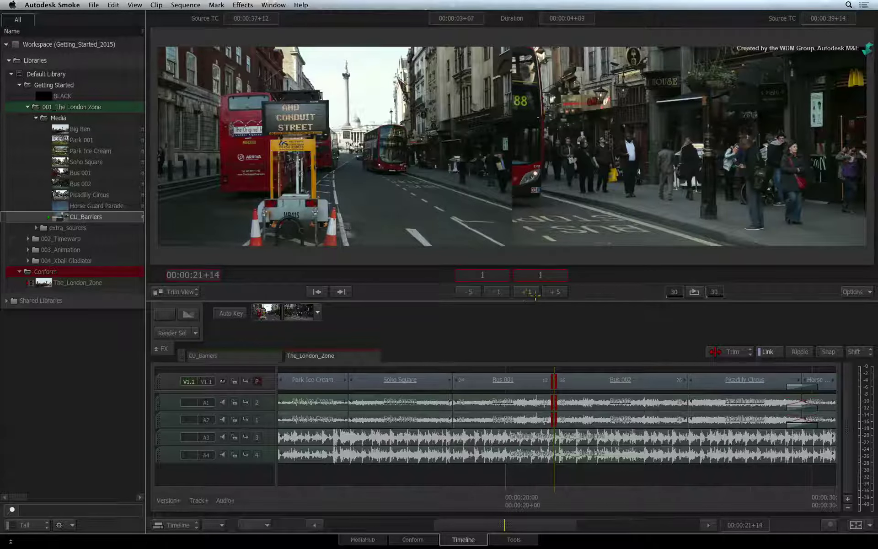
{"action": "left_click", "coordinate": [548, 295]}
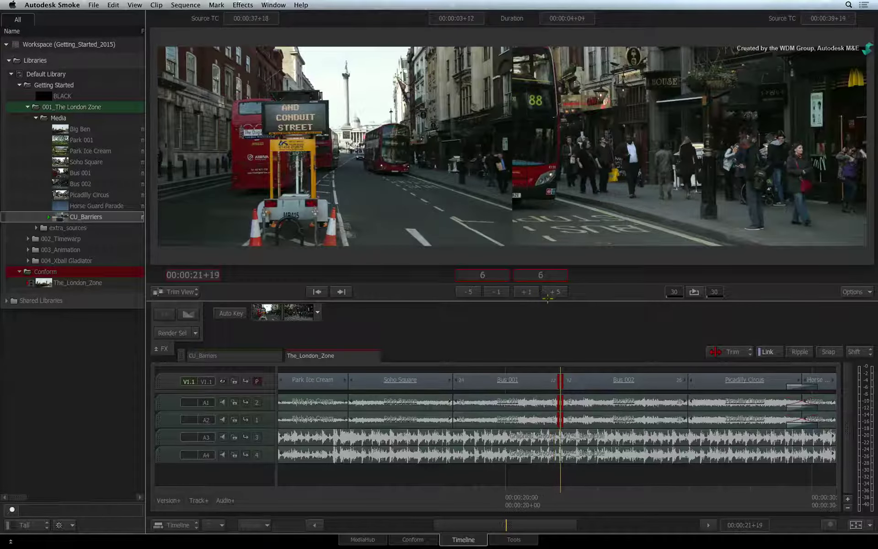
{"action": "left_click", "coordinate": [497, 291]}
{"action": "left_click", "coordinate": [469, 291]}
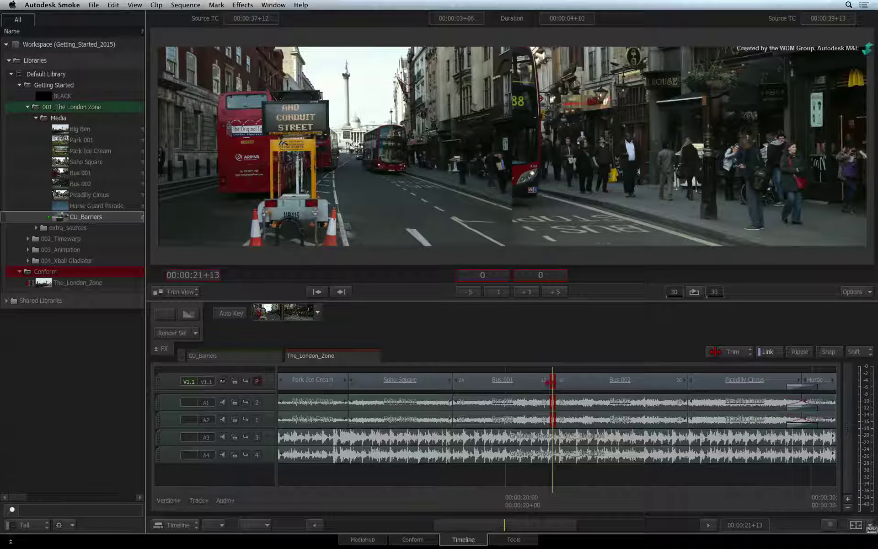
Apply a 7-frame trim with the Trim Calculator, then a -7 trim to reach 00:00:21+13
{"action": "key", "text": "plus"}
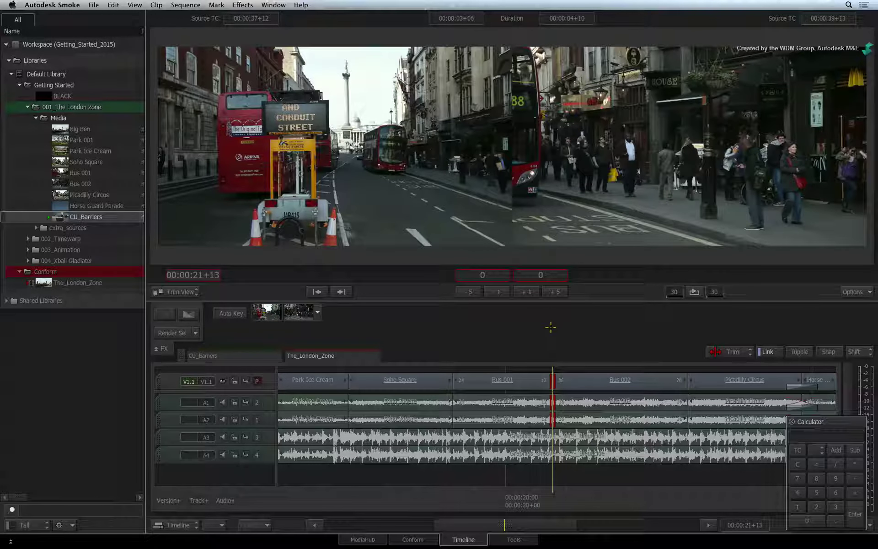
{"action": "type", "text": "7"}
{"action": "key", "text": "Return"}
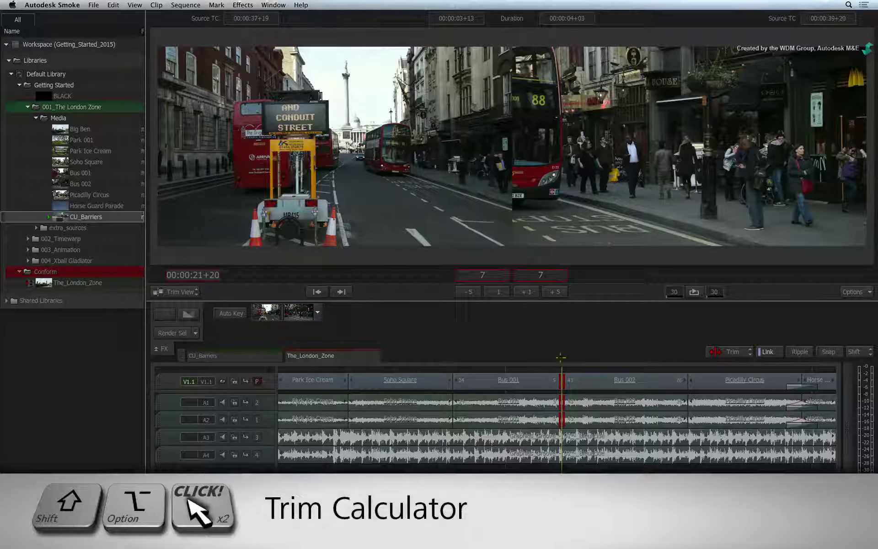
{"action": "double_click", "coordinate": [562, 380], "text": "alt+shift"}
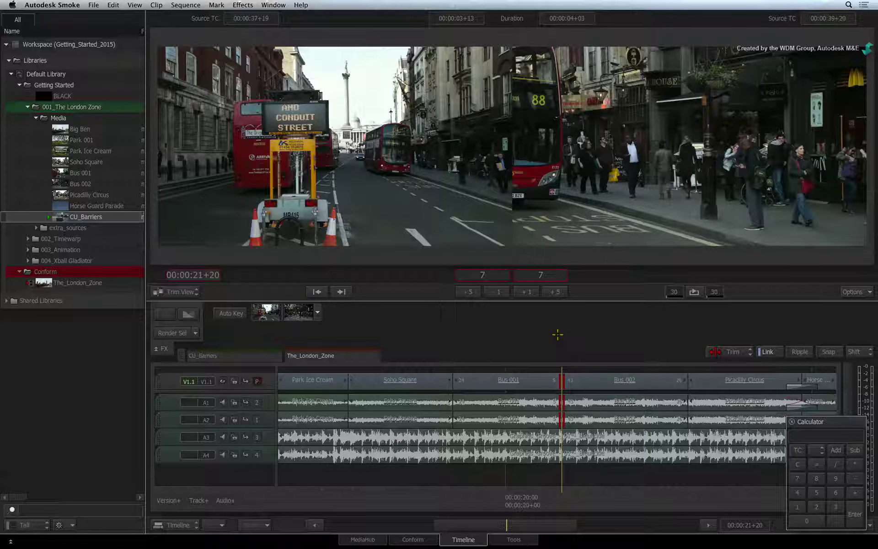
{"action": "type", "text": "-7"}
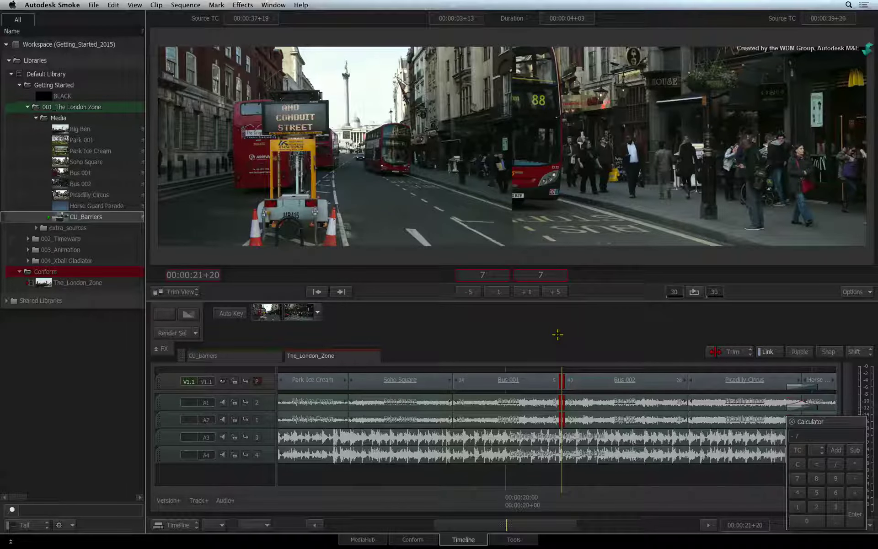
{"action": "key", "text": "Return"}
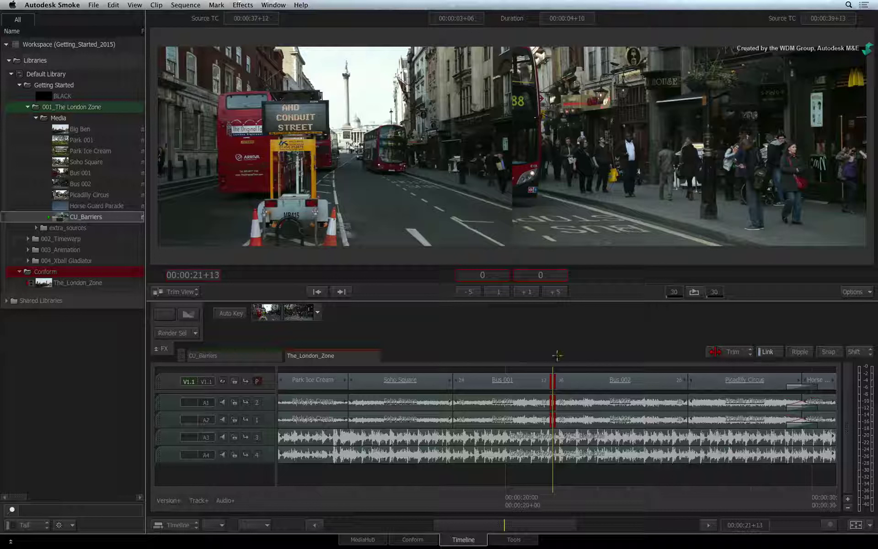
Nudge the cut a frame at a time, then roll it 12 frames later to 00:00:22+01 during playback
{"action": "key", "text": "period"}
{"action": "key", "text": "period"}
{"action": "key", "text": "period"}
{"action": "key", "text": "period"}
{"action": "key", "text": "period"}
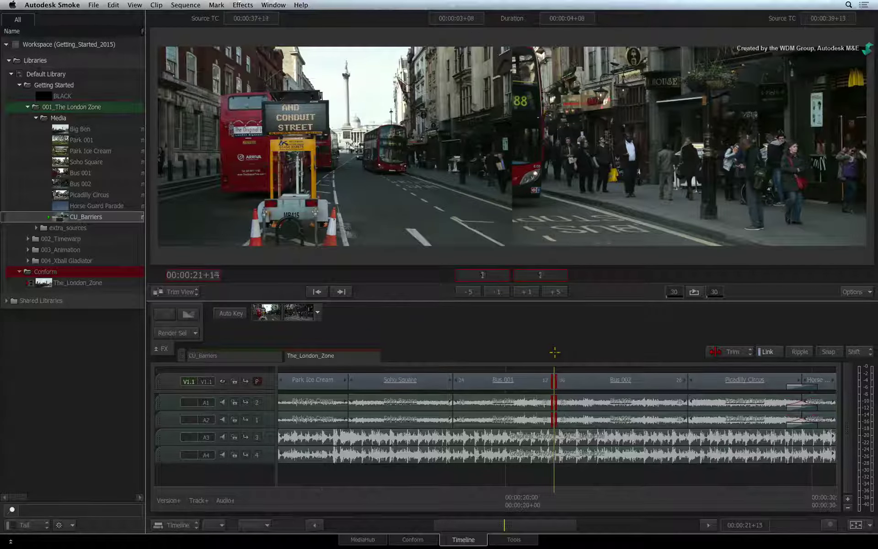
{"action": "key", "text": "comma"}
{"action": "key", "text": "comma"}
{"action": "key", "text": "comma"}
{"action": "key", "text": "comma"}
{"action": "key", "text": "comma"}
{"action": "key", "text": "comma"}
{"action": "key", "text": "comma"}
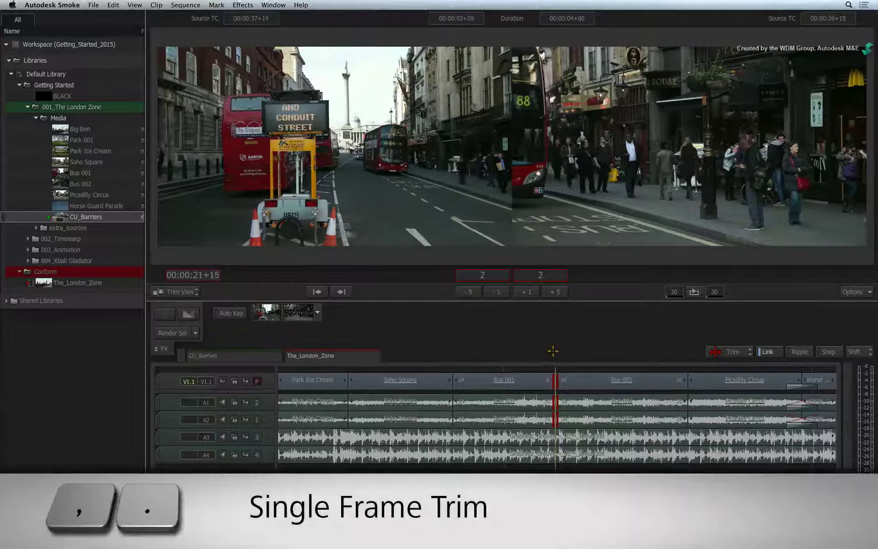
{"action": "key", "text": "period"}
{"action": "key", "text": "period"}
{"action": "key", "text": "period"}
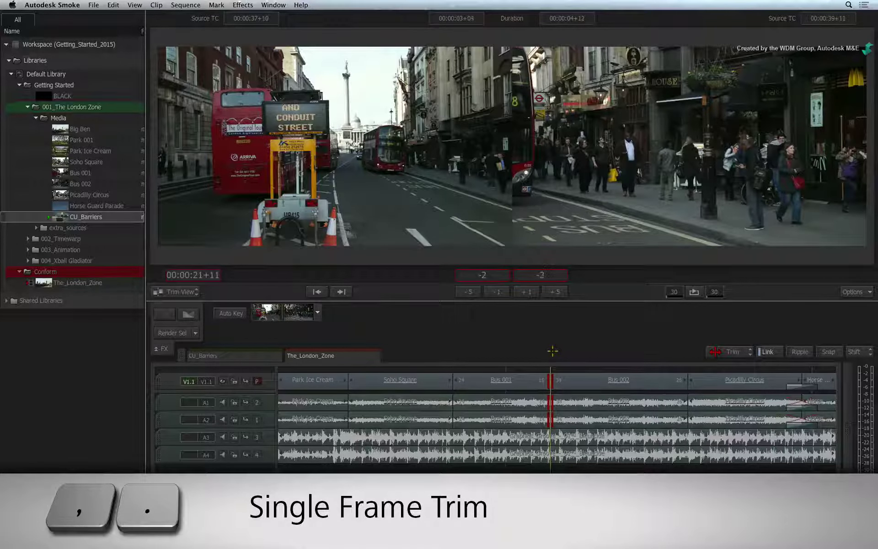
{"action": "key", "text": "comma"}
{"action": "key", "text": "comma"}
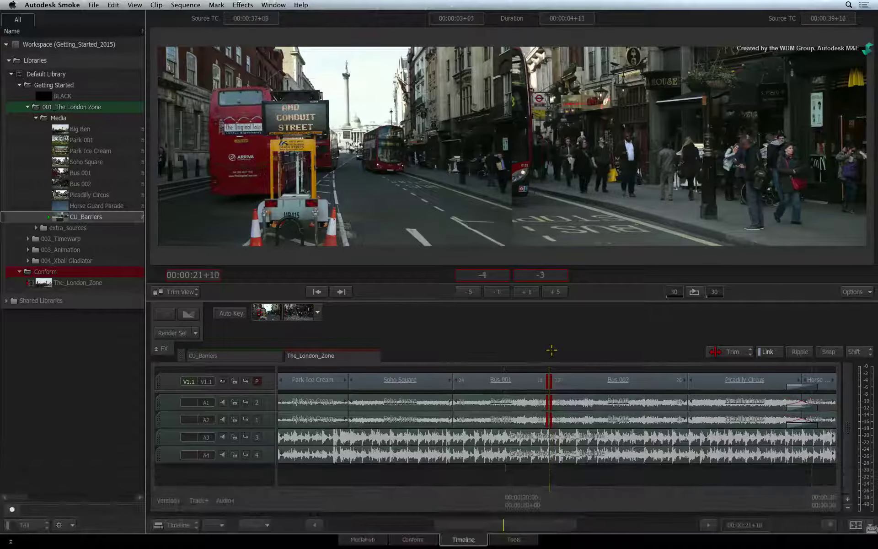
{"action": "key", "text": "period"}
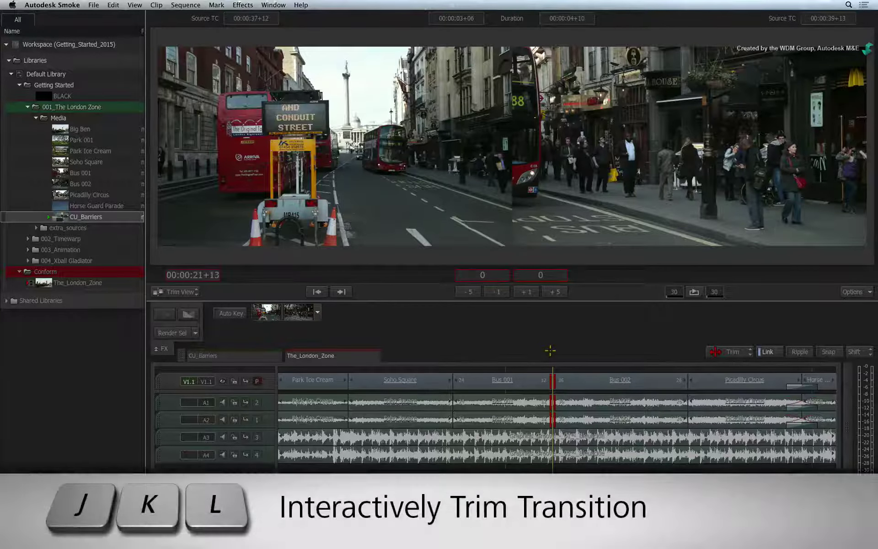
{"action": "key", "text": "l"}
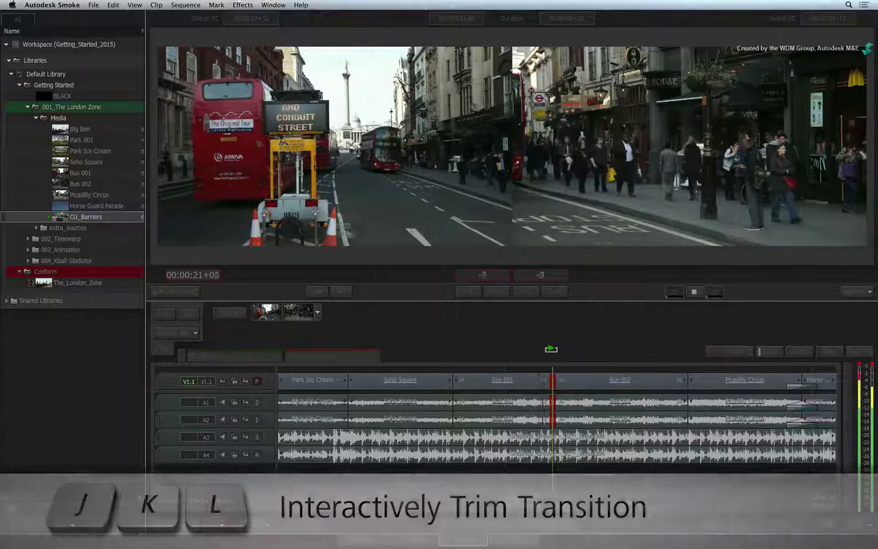
{"action": "key", "text": "k"}
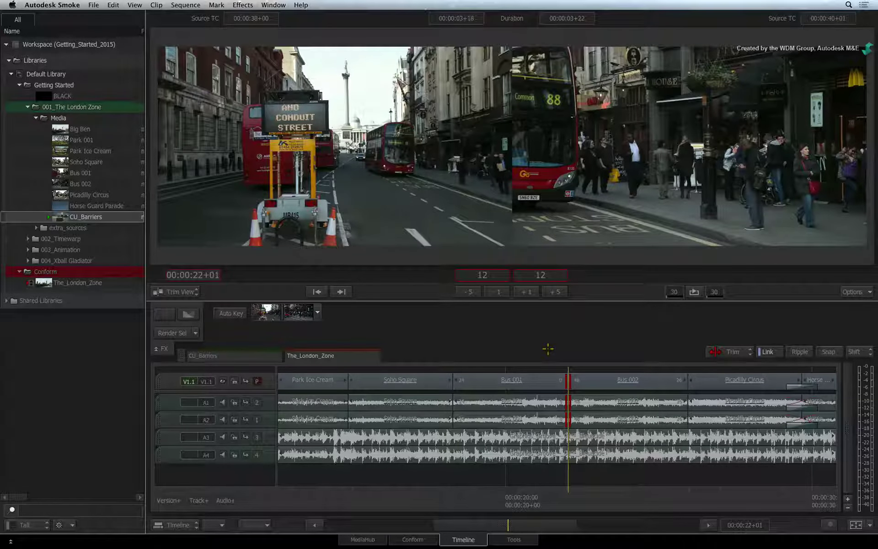
Undo the 12-frame roll and loop-play the transition, leaving the cut at -6 (00:00:21+07)
{"action": "key", "text": "super+z"}
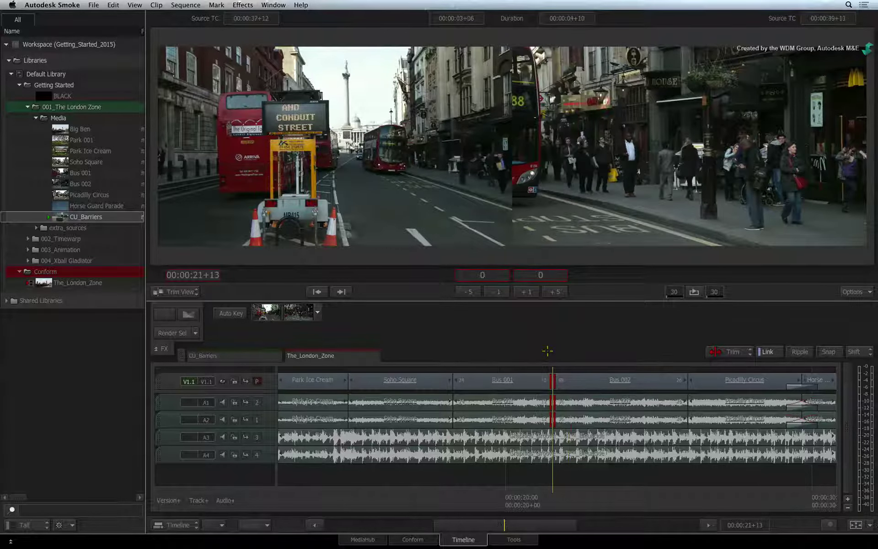
{"action": "left_click", "coordinate": [693, 291]}
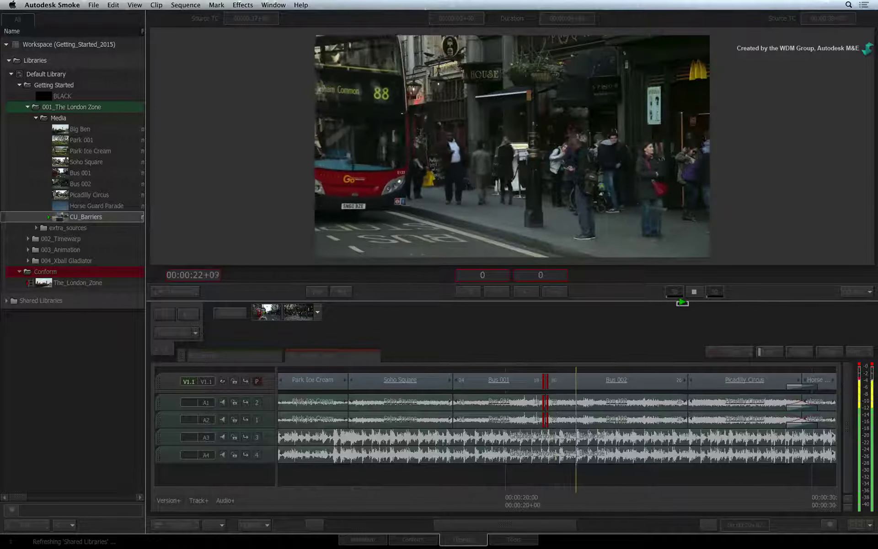
{"action": "left_click", "coordinate": [693, 292]}
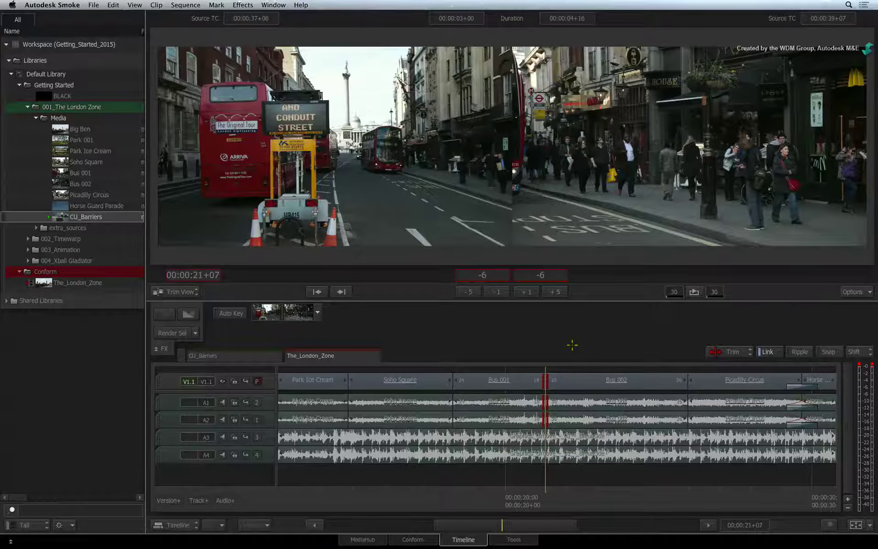
{"action": "key", "text": "Up"}
{"action": "key", "text": "Up"}
{"action": "key", "text": "Down"}
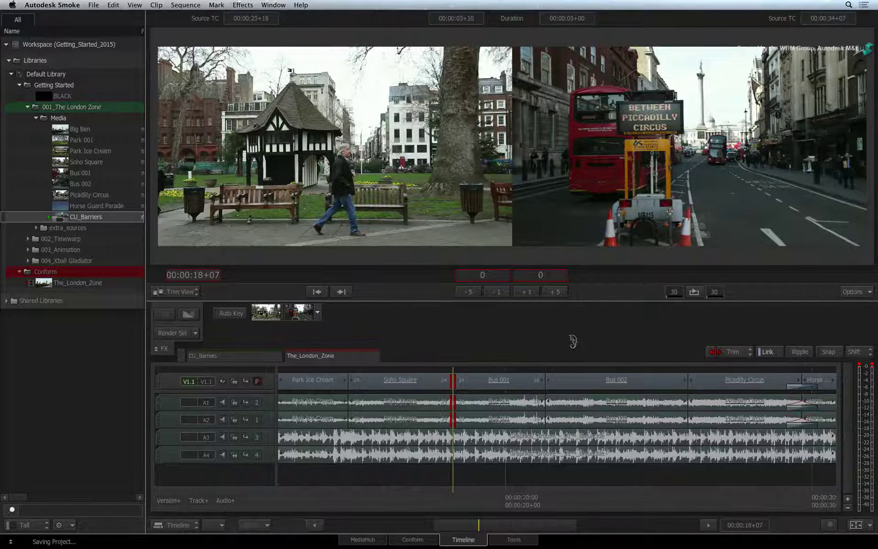
{"action": "key", "text": "Down"}
{"action": "key", "text": "Down"}
{"action": "key", "text": "Up"}
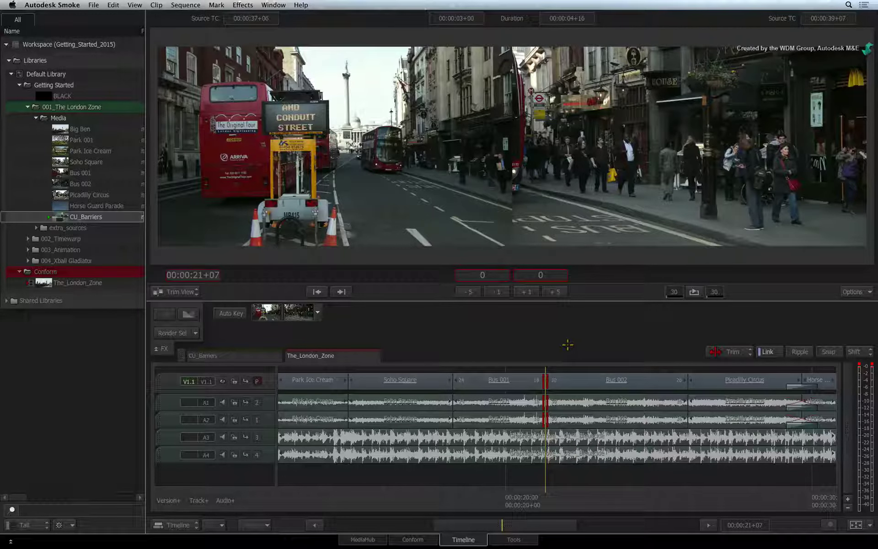
{"action": "left_click", "coordinate": [448, 387]}
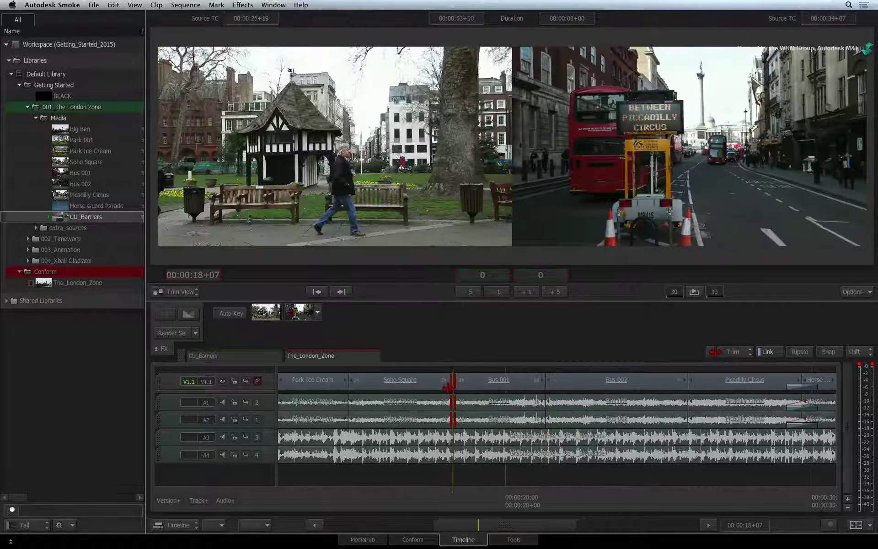
{"action": "left_click", "coordinate": [543, 386]}
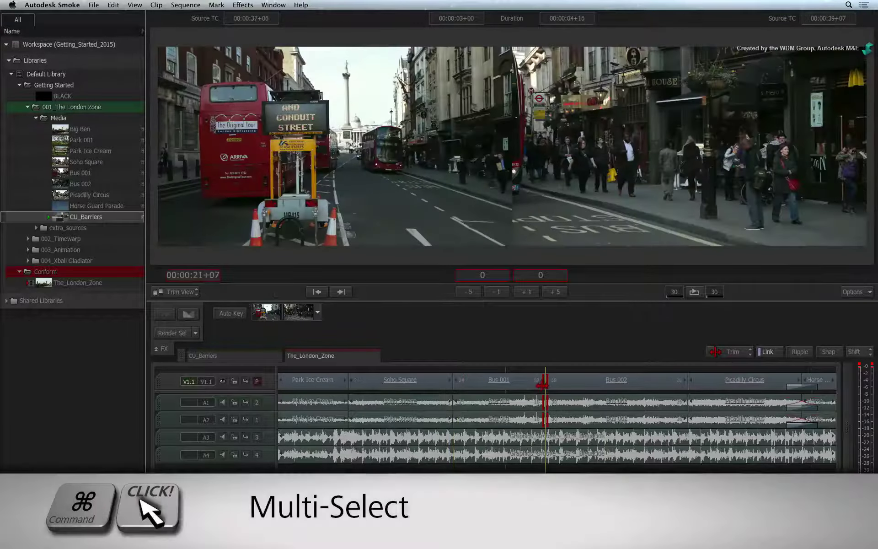
Roll only the V1 Bus 001/Bus 002 cut earlier to 00:00:21+01, leaving the audio cut as a split edit
{"action": "left_click", "coordinate": [448, 383], "text": "super"}
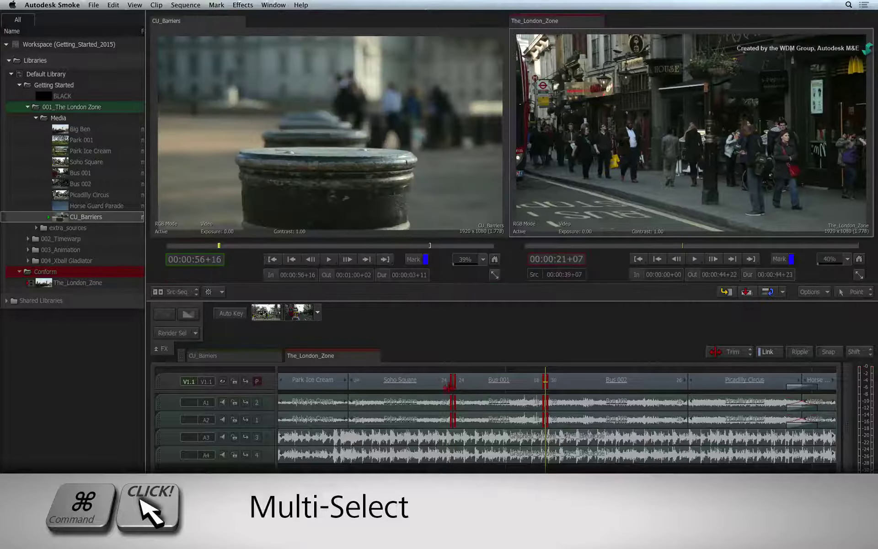
{"action": "left_click", "coordinate": [345, 384], "text": "super"}
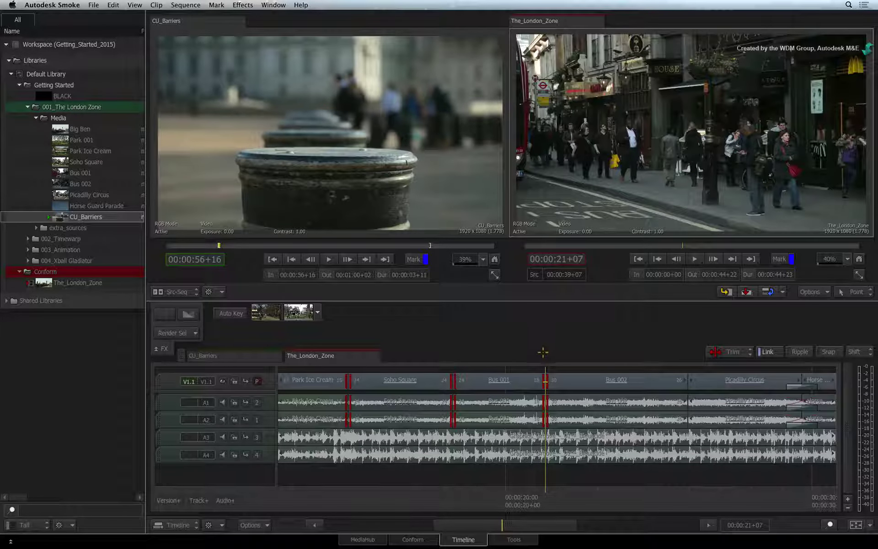
{"action": "left_click", "coordinate": [523, 380]}
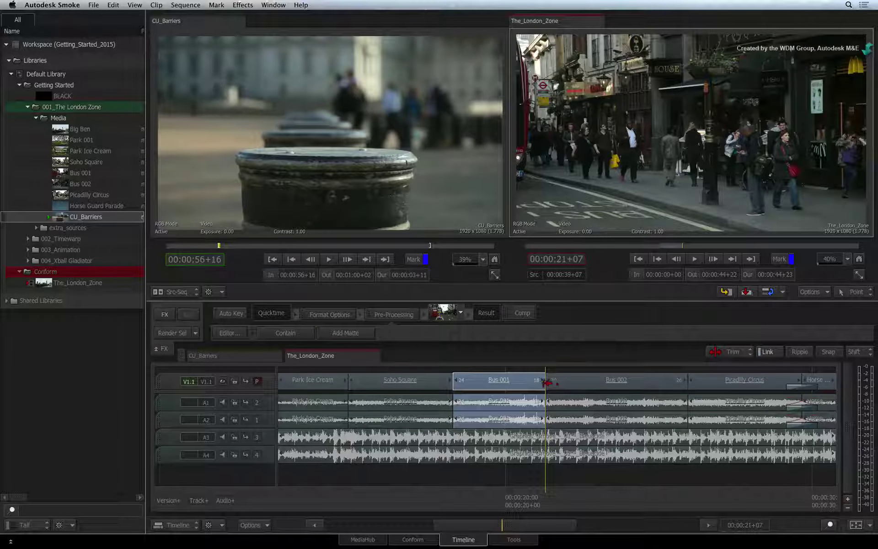
{"action": "left_click", "coordinate": [542, 382]}
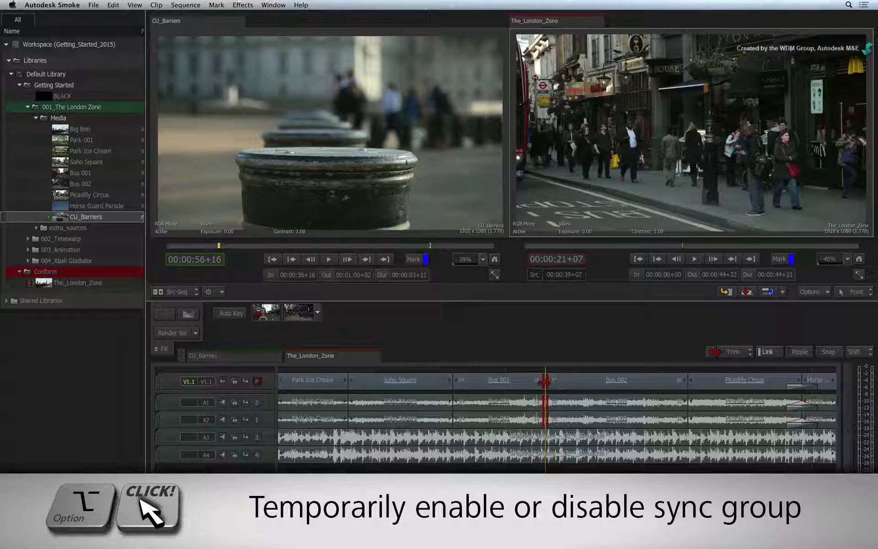
{"action": "left_click", "coordinate": [543, 382], "text": "alt"}
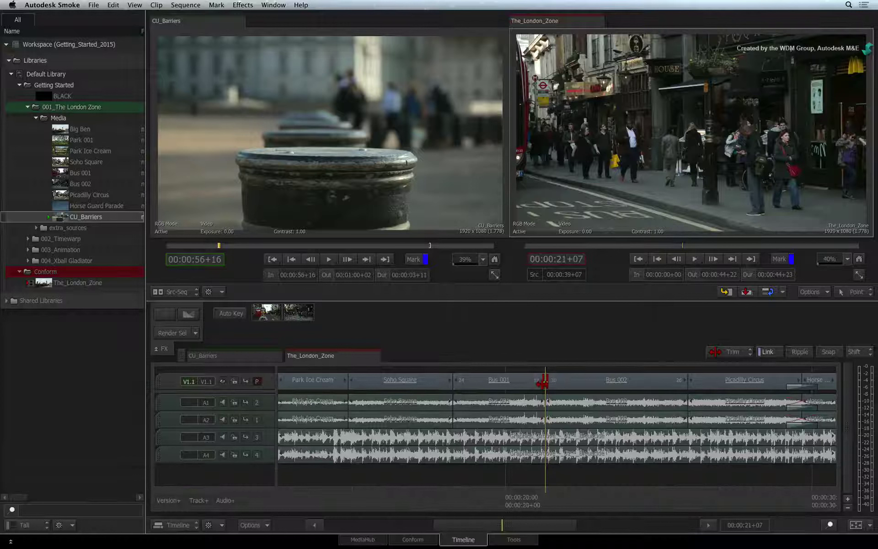
{"action": "left_click_drag", "start_coordinate": [543, 381], "coordinate": [525, 383]}
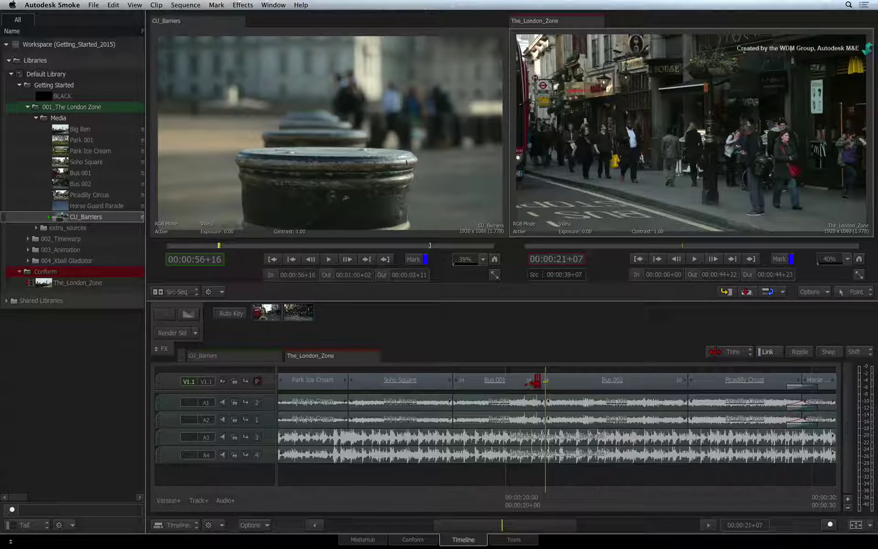
{"action": "left_click", "coordinate": [534, 382]}
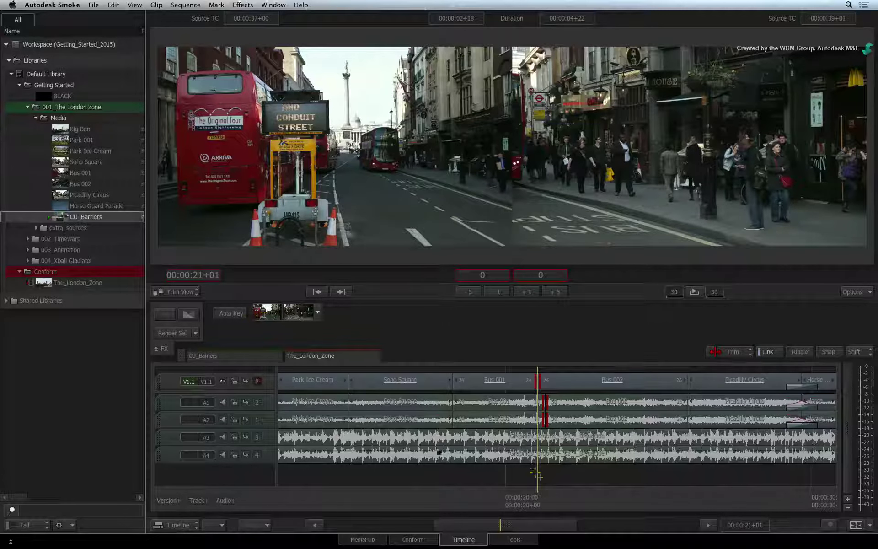
Scrub the positioner to 00:00:21+19 and snap the selected video cut to it with E
{"action": "left_click_drag", "start_coordinate": [524, 490], "coordinate": [502, 488]}
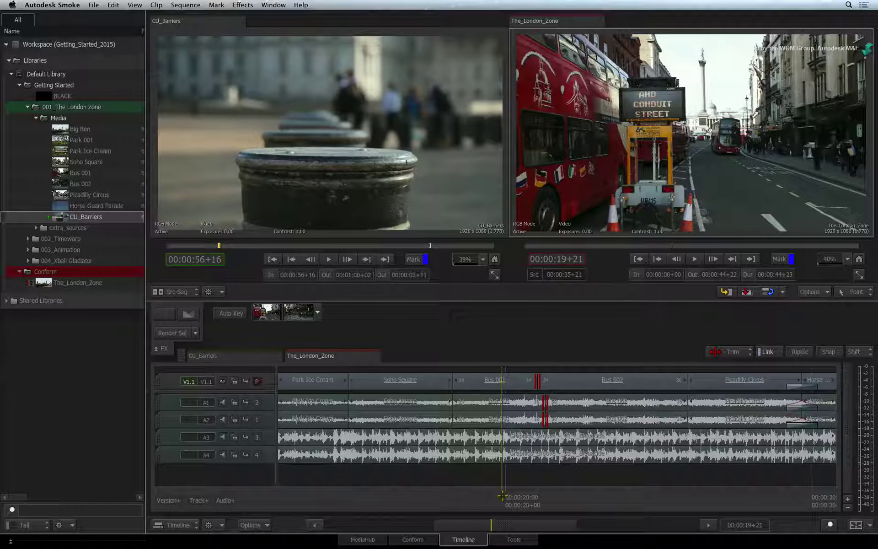
{"action": "left_click_drag", "start_coordinate": [501, 495], "coordinate": [564, 478]}
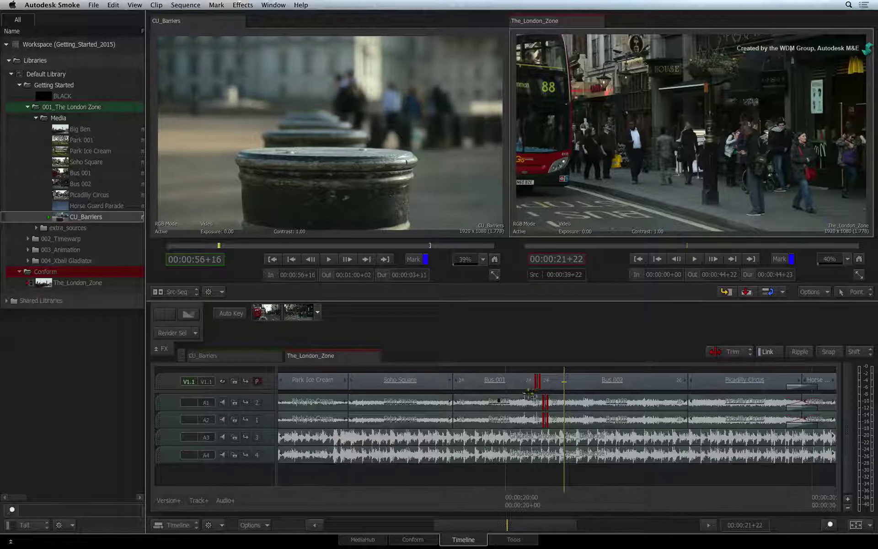
{"action": "key", "text": "e"}
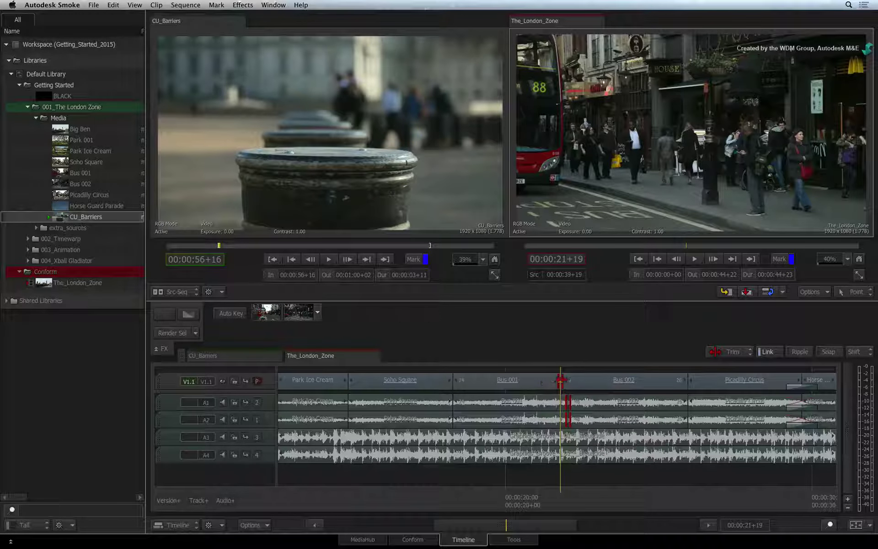
Change the timeline edit mode from Trim back to Select
{"action": "left_click", "coordinate": [731, 352]}
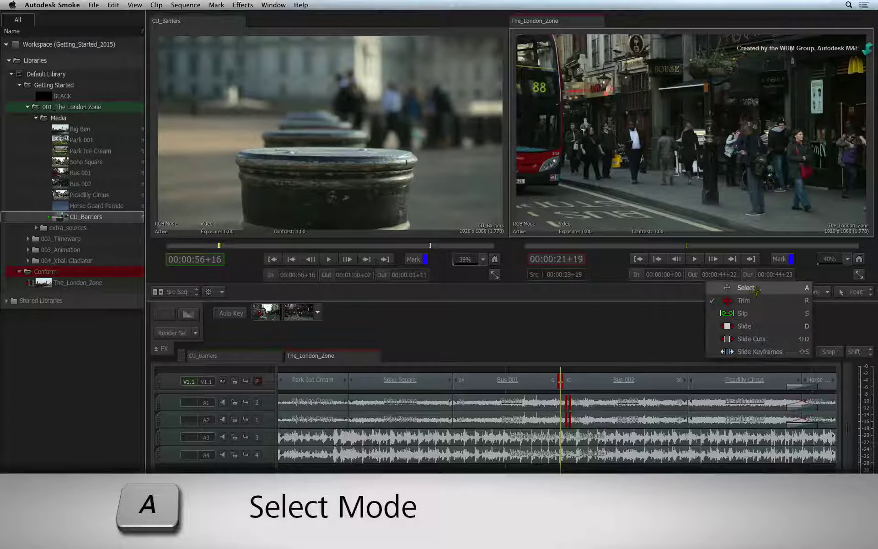
{"action": "left_click", "coordinate": [755, 288]}
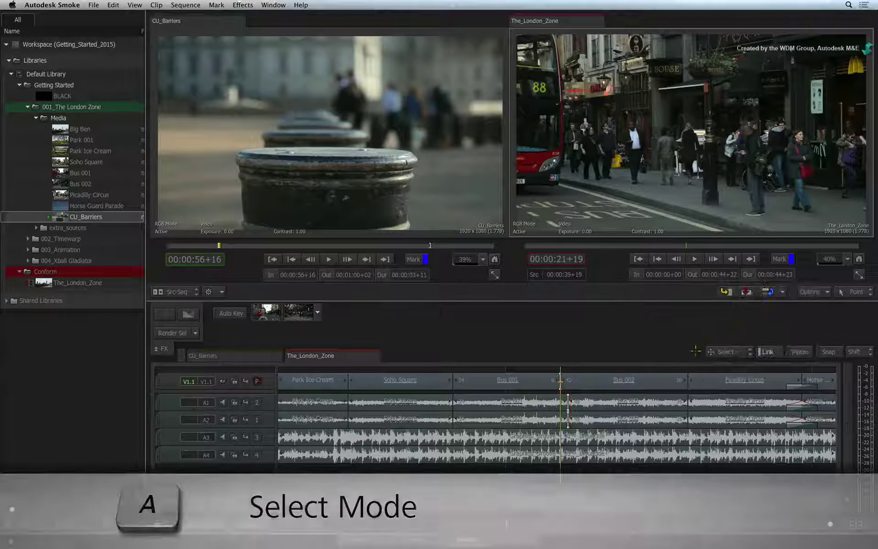